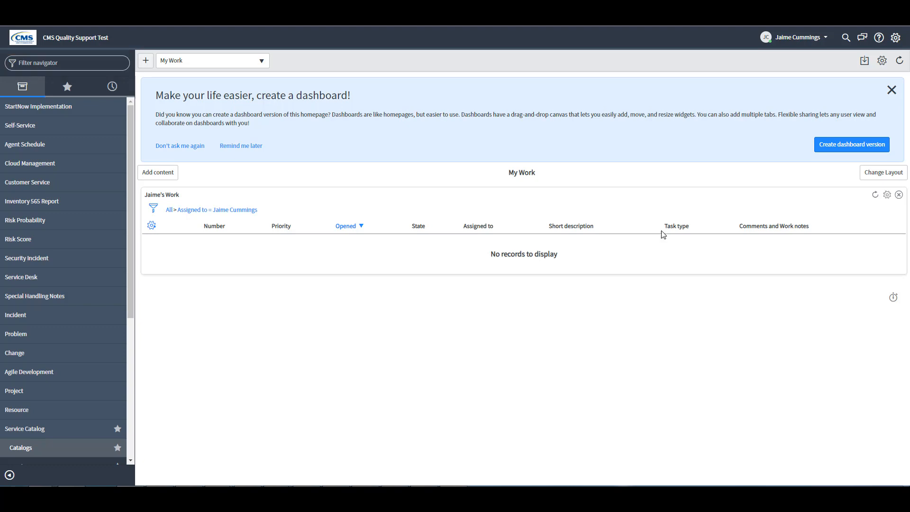
- Filter the navigator by 565 and start a new record from the Inventory 565 Reports list
click(66, 61)
text(565)
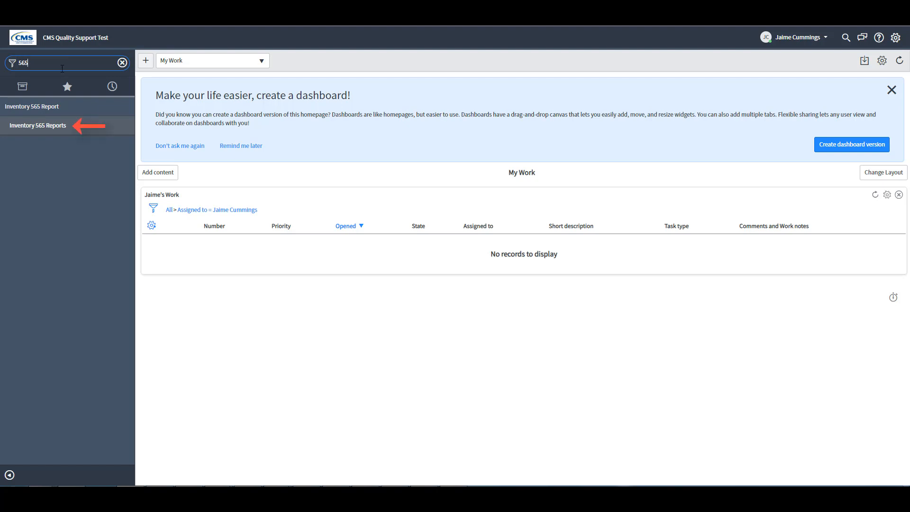
click(37, 126)
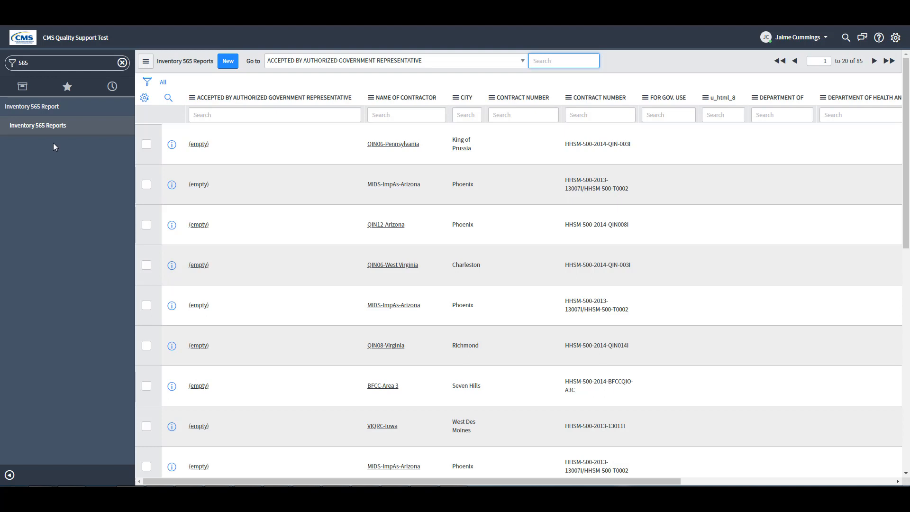
click(228, 65)
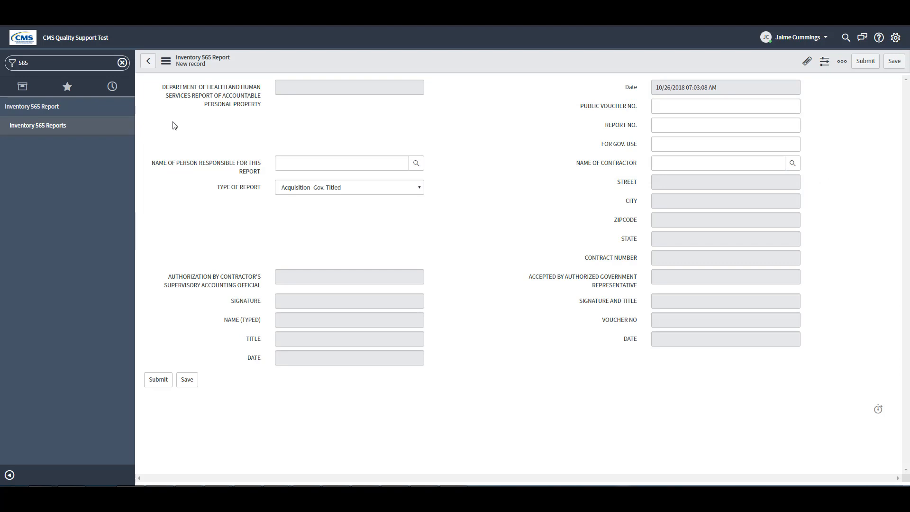
click(321, 162)
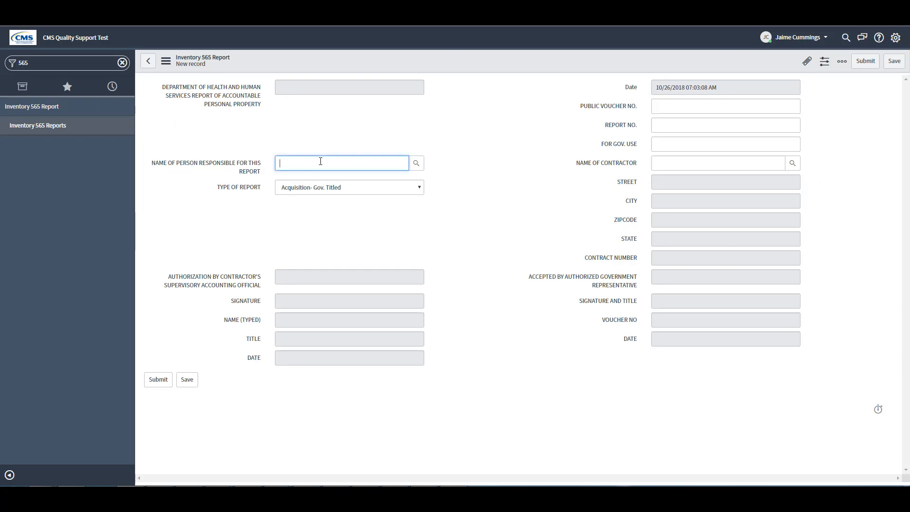
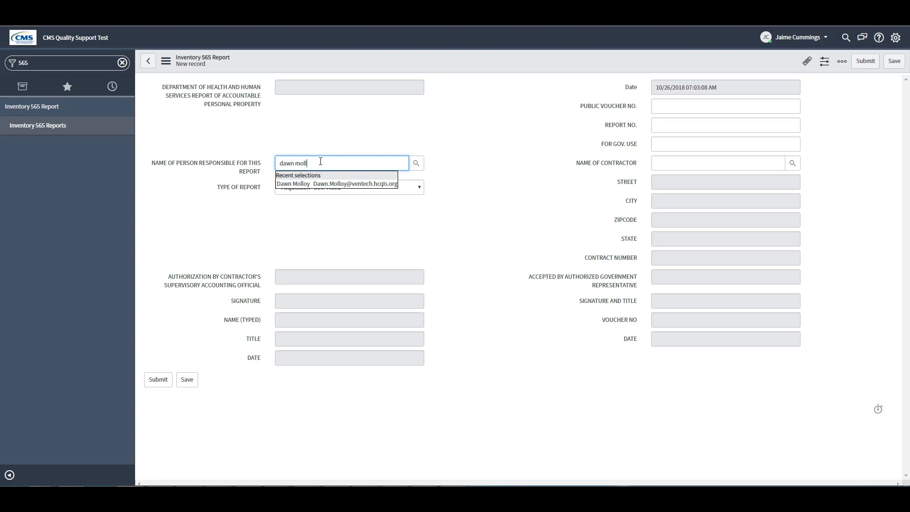
key(Down)
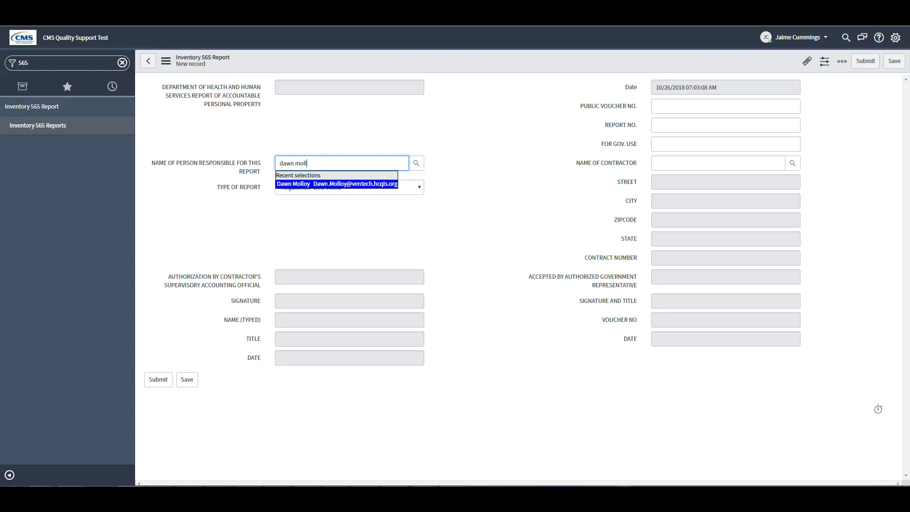
click(328, 184)
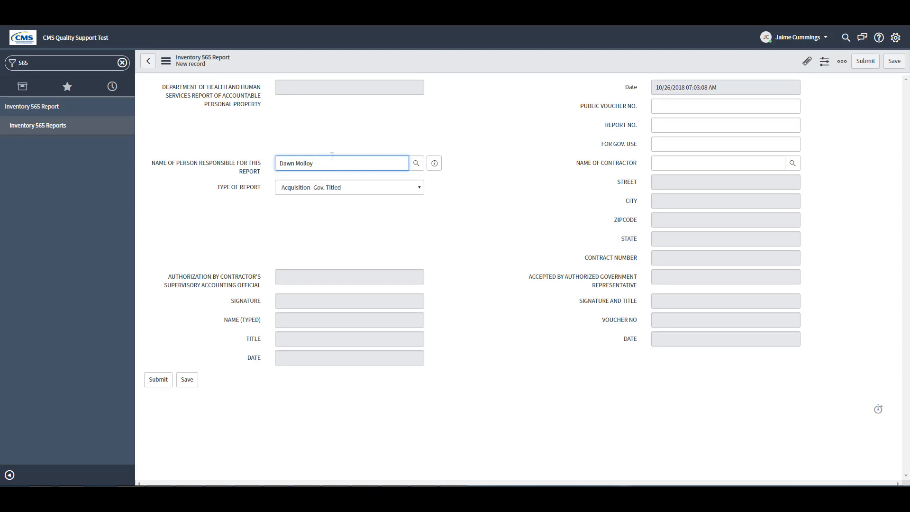
drag(334, 163, 276, 163)
key(BackSpace)
click(295, 149)
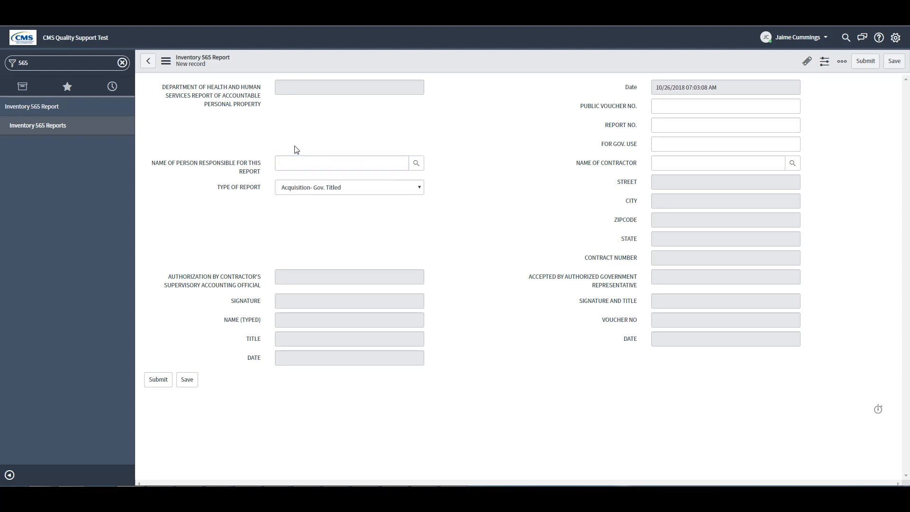
- Fill Name of Person Responsible with the user found by a wildcard surname search in Users
click(416, 163)
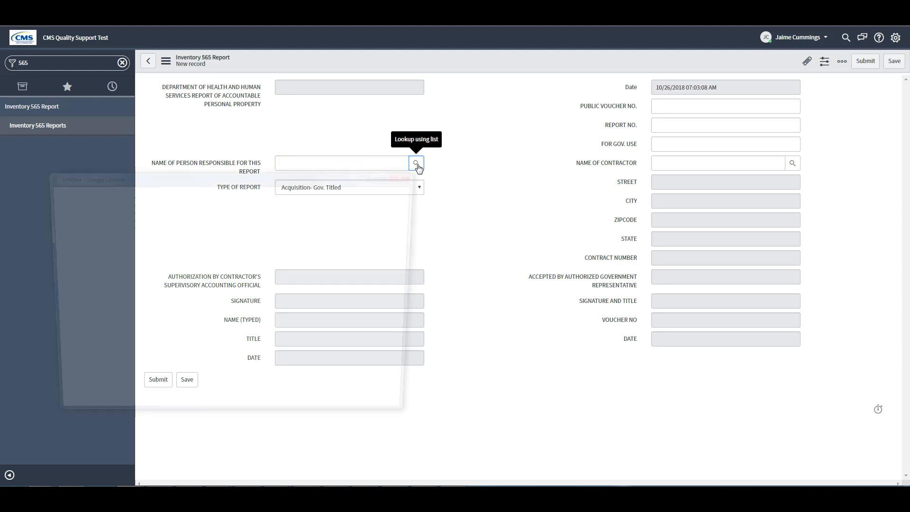
drag(360, 176, 538, 138)
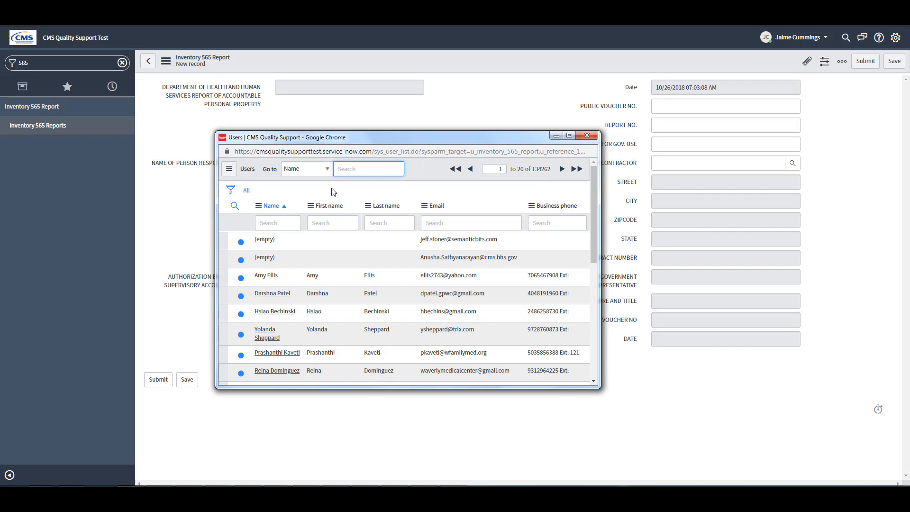
text(*)
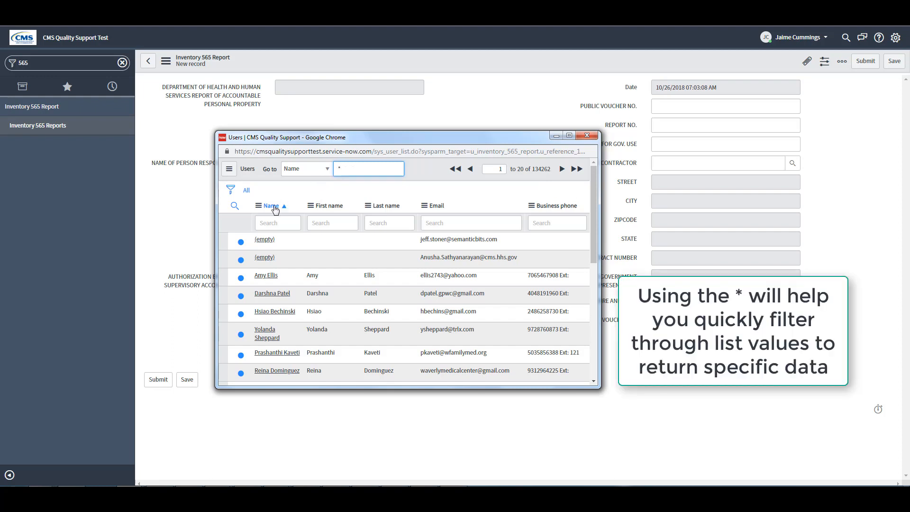
click(326, 172)
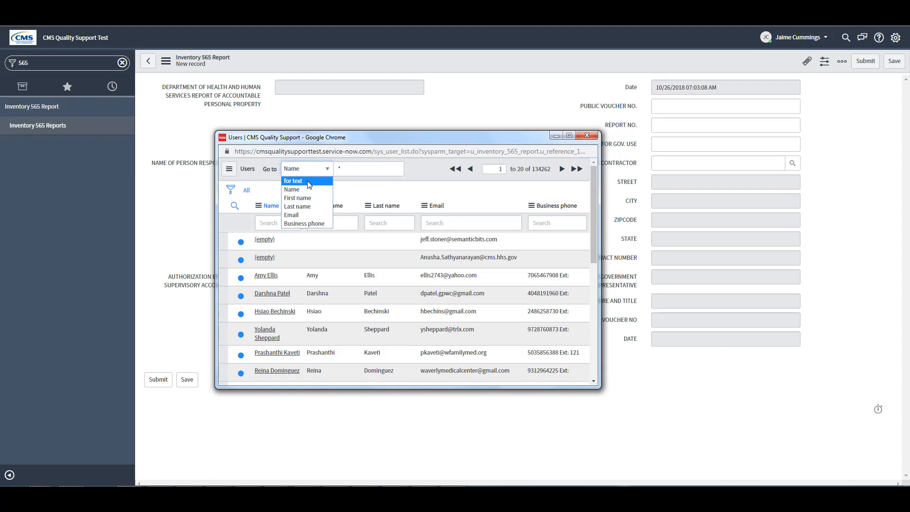
click(348, 166)
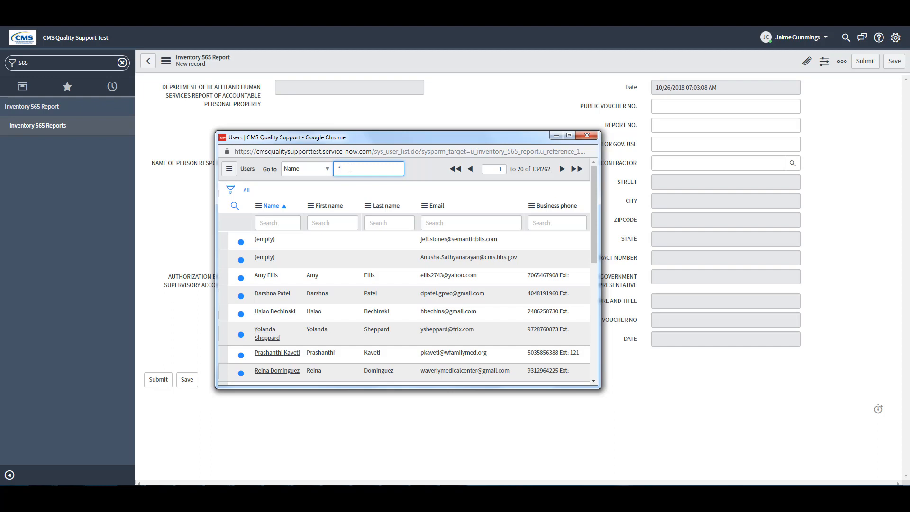
text(molloy)
key(Return)
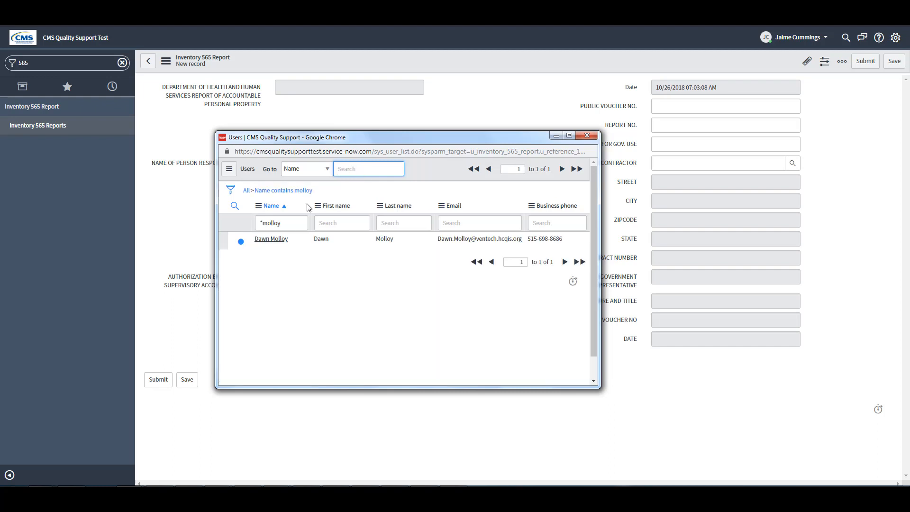
click(270, 243)
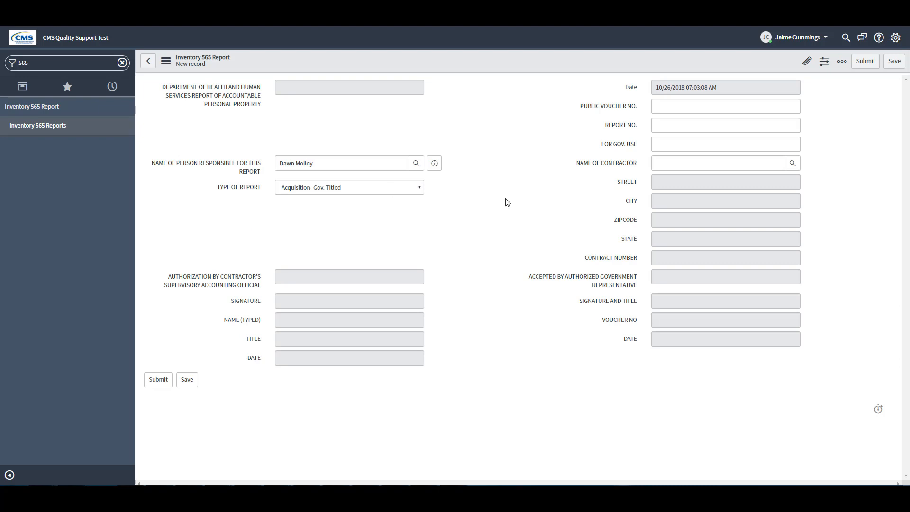
- Auto-fill the contractor address and contract number from Ventech-MD, then clear the contractor name
click(749, 163)
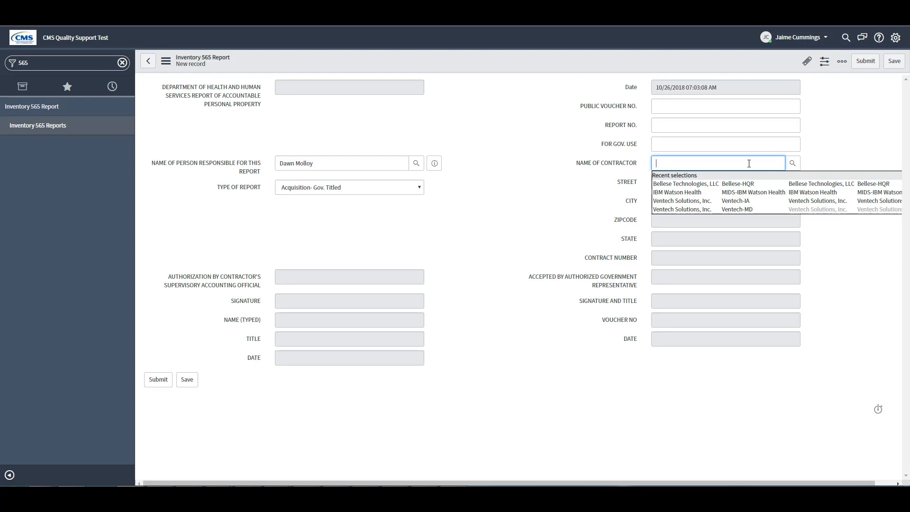
text(ventech)
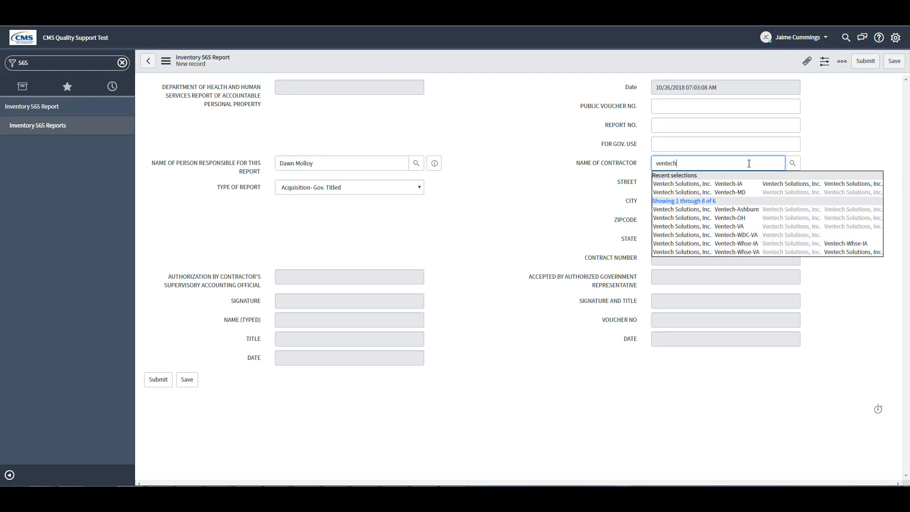
click(703, 193)
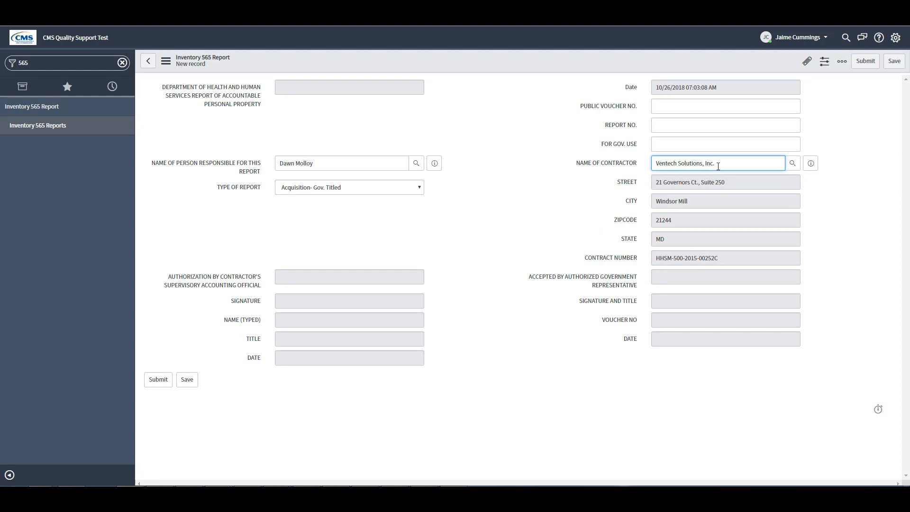
drag(718, 167, 627, 166)
key(BackSpace)
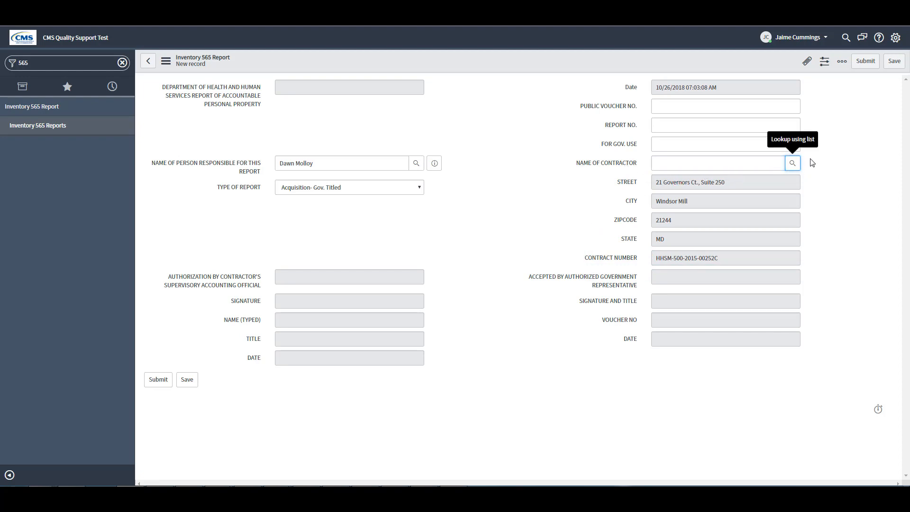
- Pick IBM Watson Health from Cost Centers via a *hhsm contract search, then type ventech as contractor
click(792, 164)
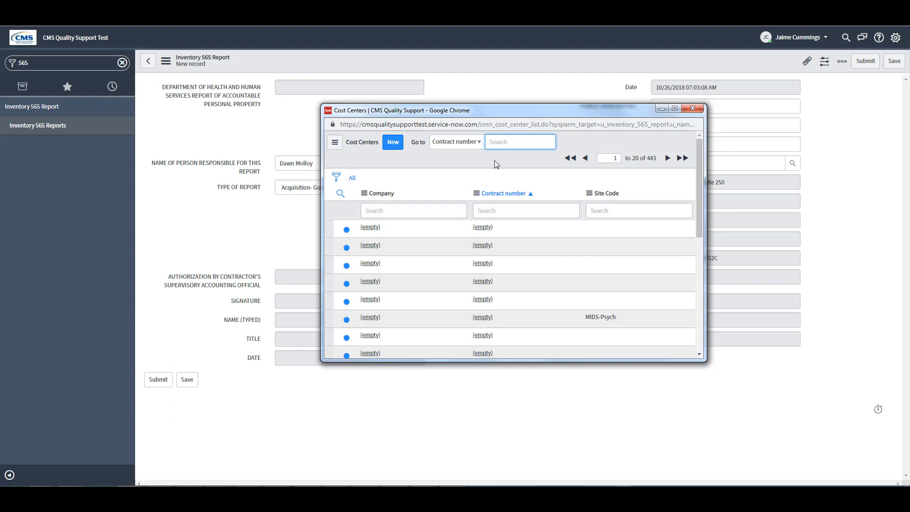
click(480, 142)
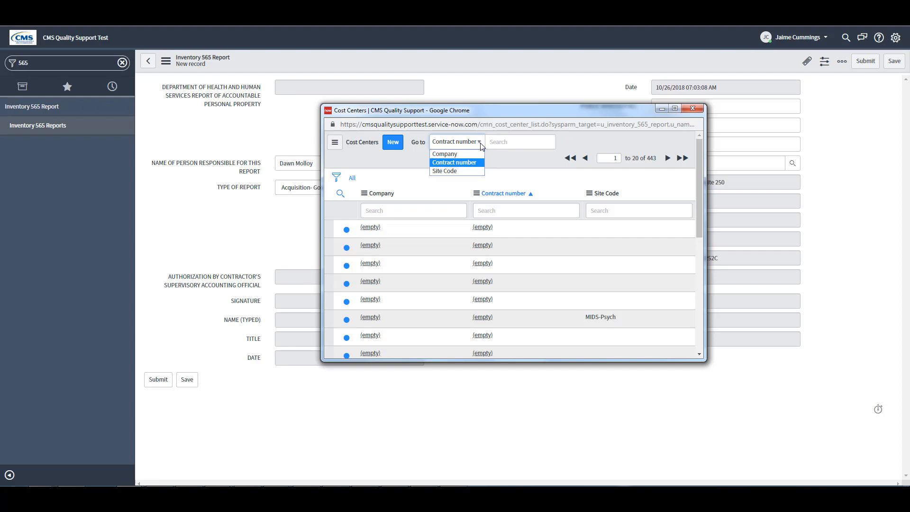
click(438, 183)
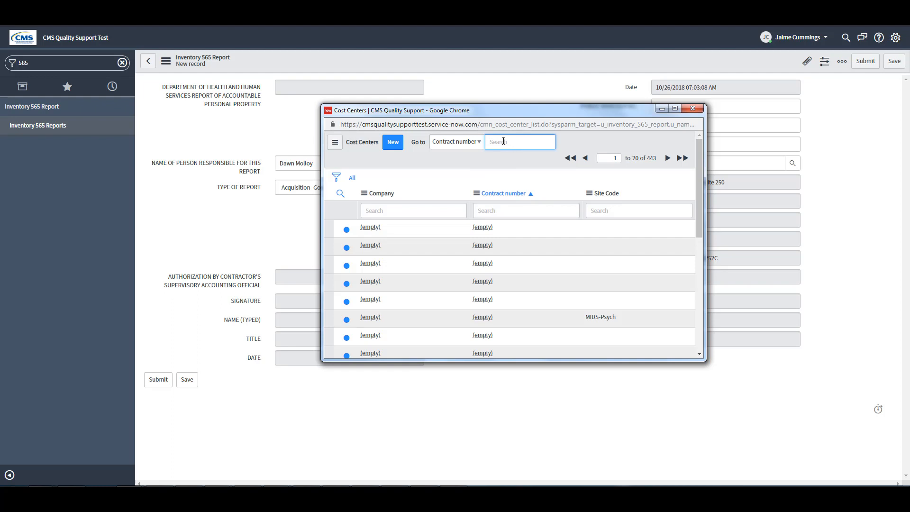
text(*hhsm)
key(Return)
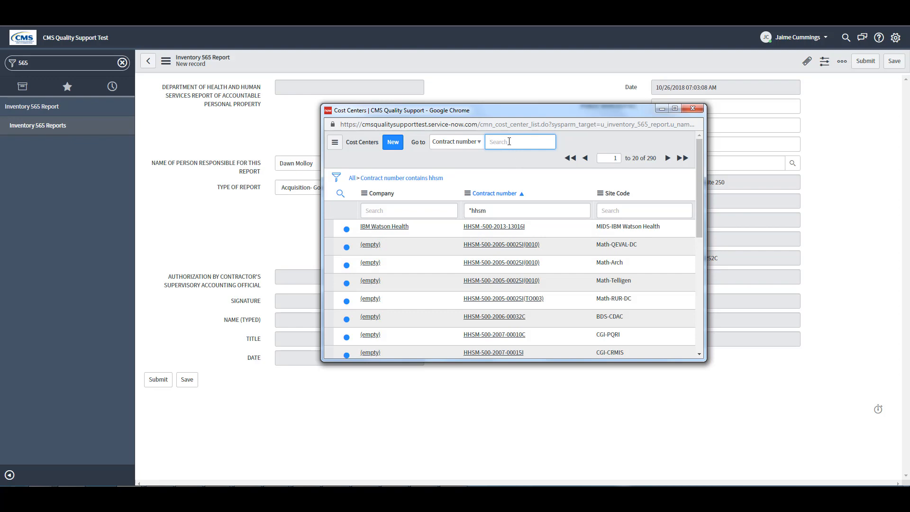
click(379, 228)
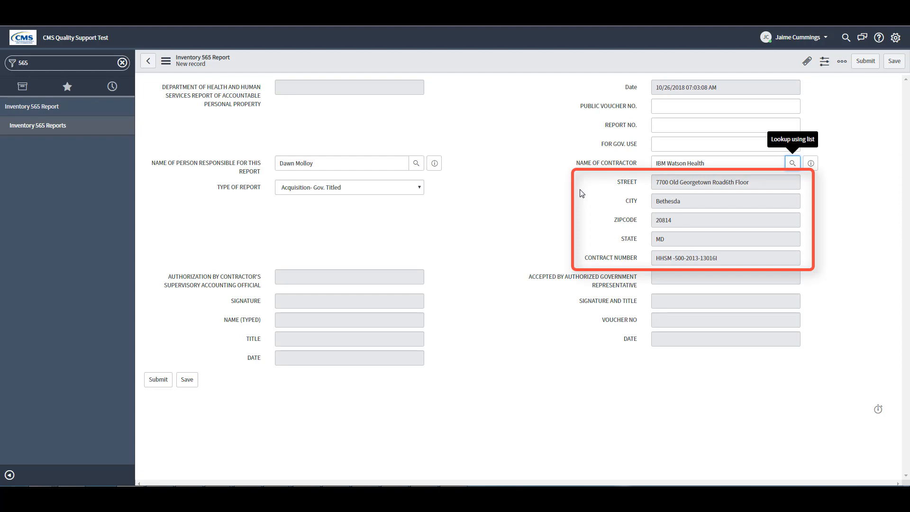
click(619, 167)
text(ventech)
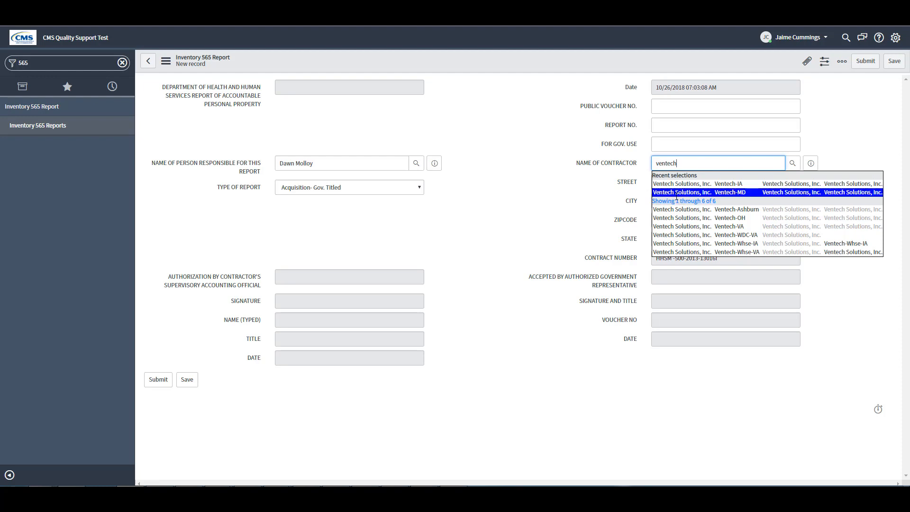
- Accept the Ventech Solutions, Inc. (Ventech-MD) suggestion as the contractor
key(Return)
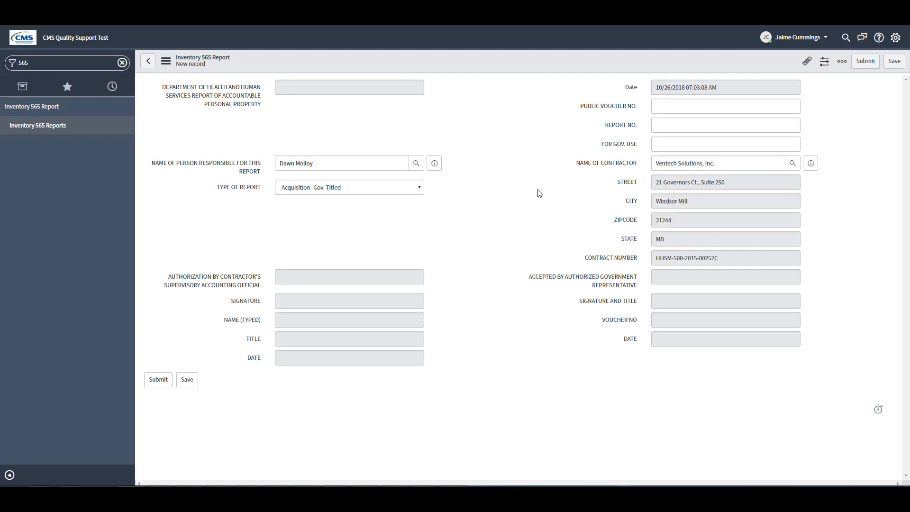
- Save the report and review its 105-asset Inventory by Company Name list
click(896, 66)
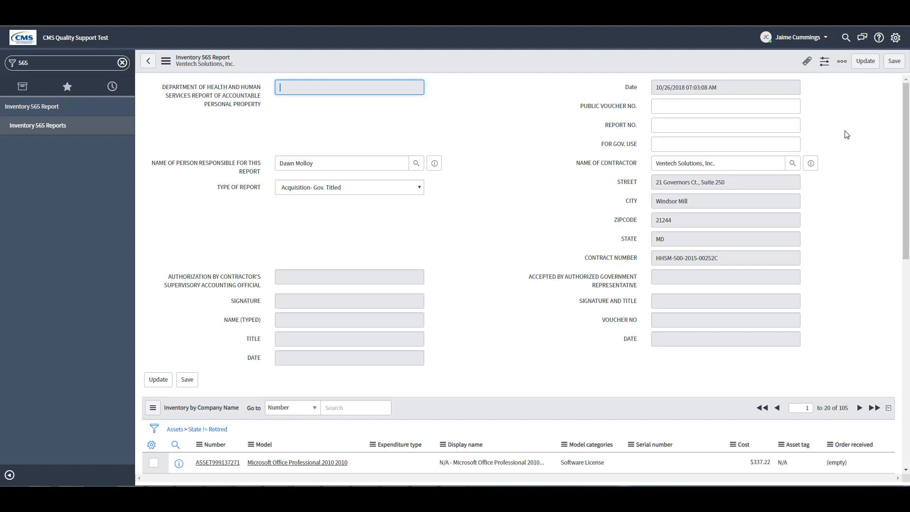
drag(907, 115, 907, 174)
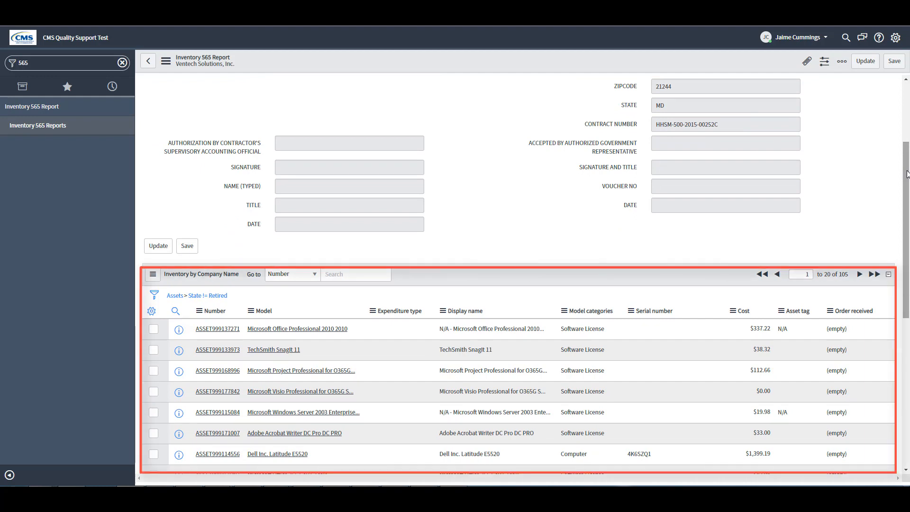
drag(907, 174, 908, 100)
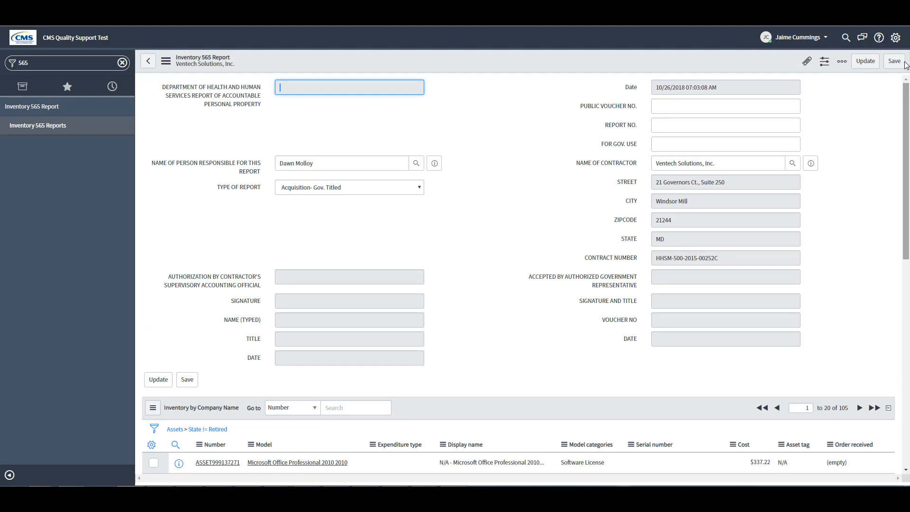
- Open the report's printer-friendly version from the Settings General panel
click(896, 38)
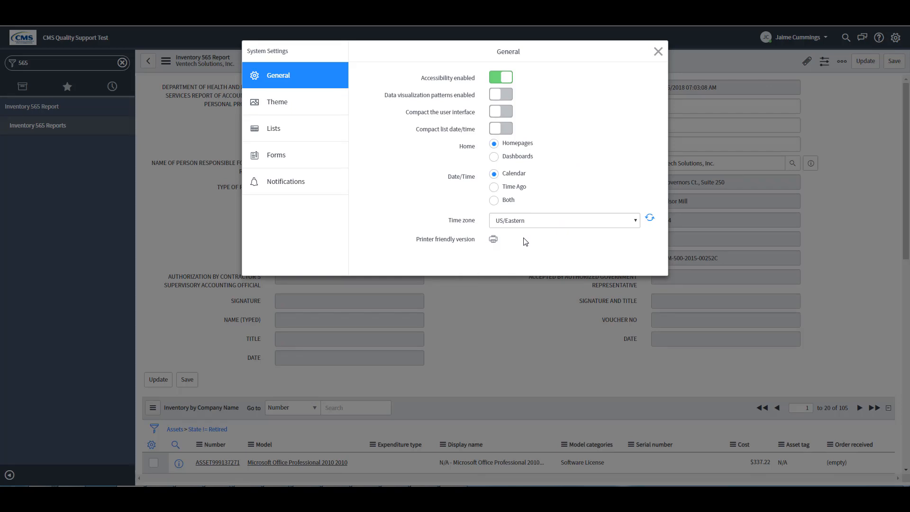
click(494, 240)
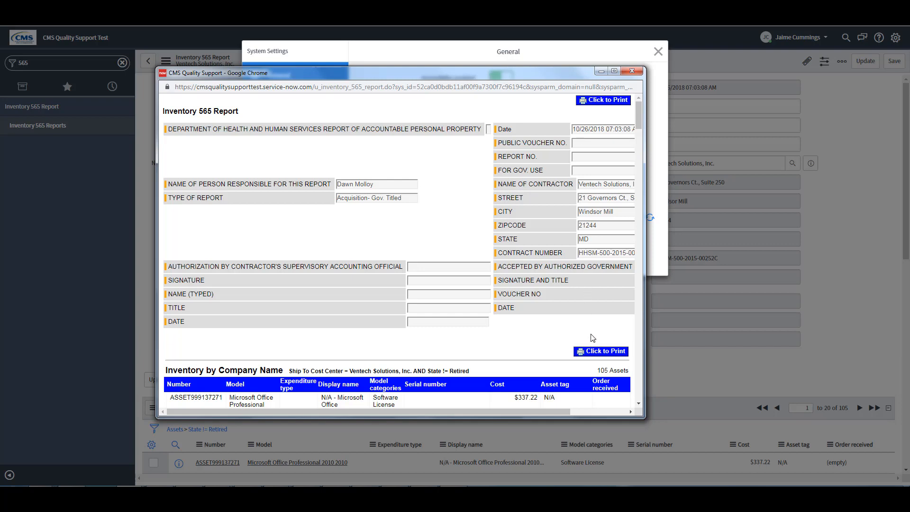
- Start printing the report, keeping Landscape layout and expanding More settings
click(617, 101)
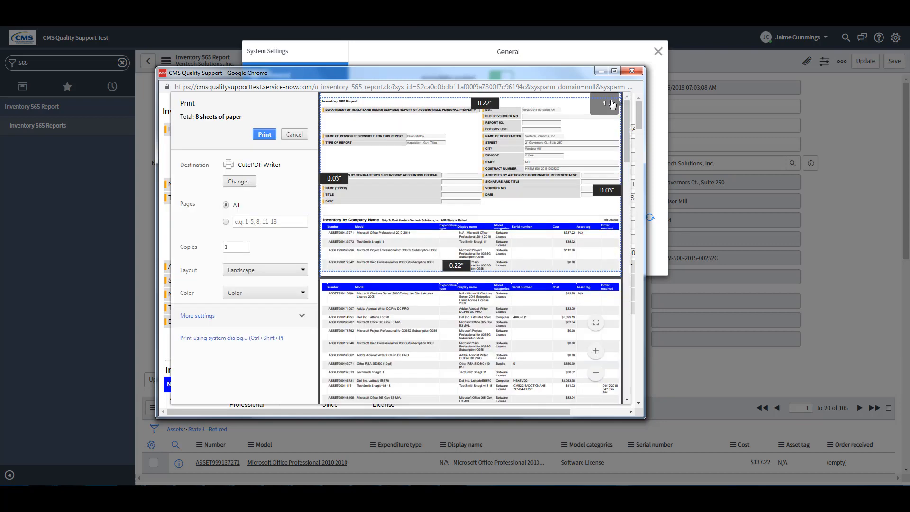
click(265, 270)
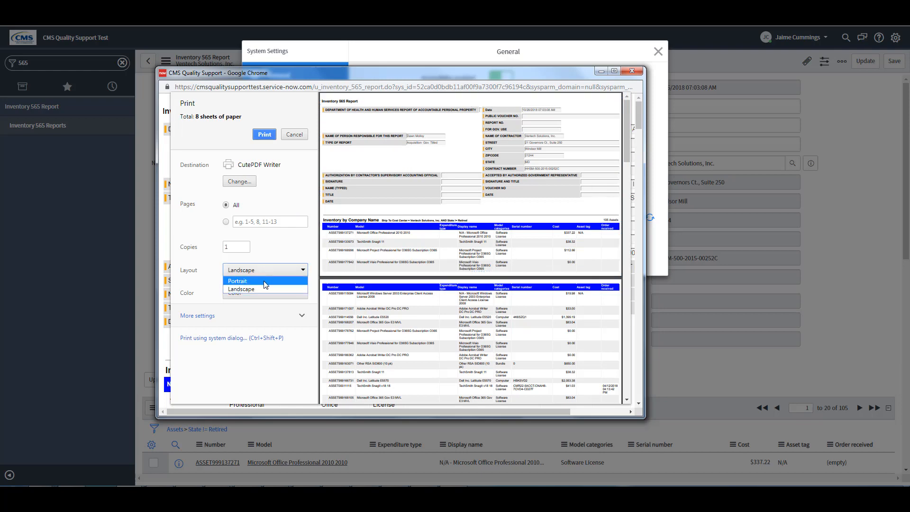
click(264, 281)
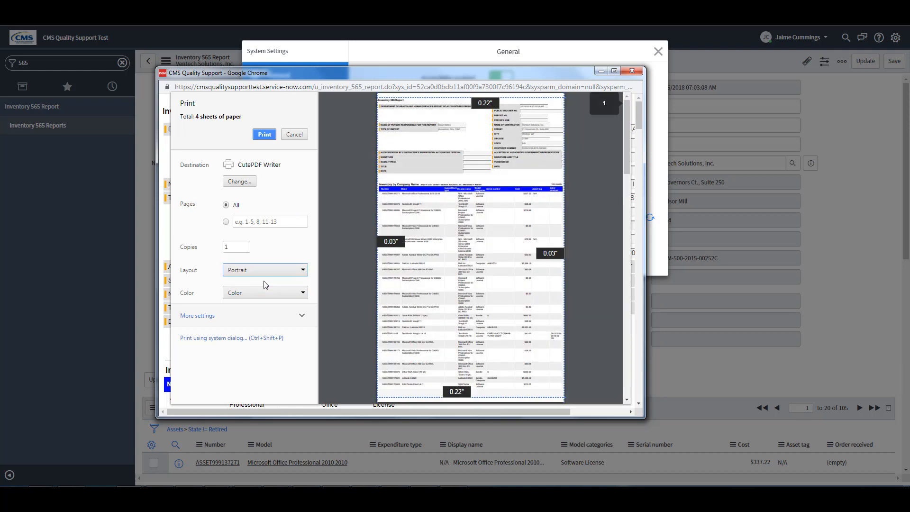
click(266, 268)
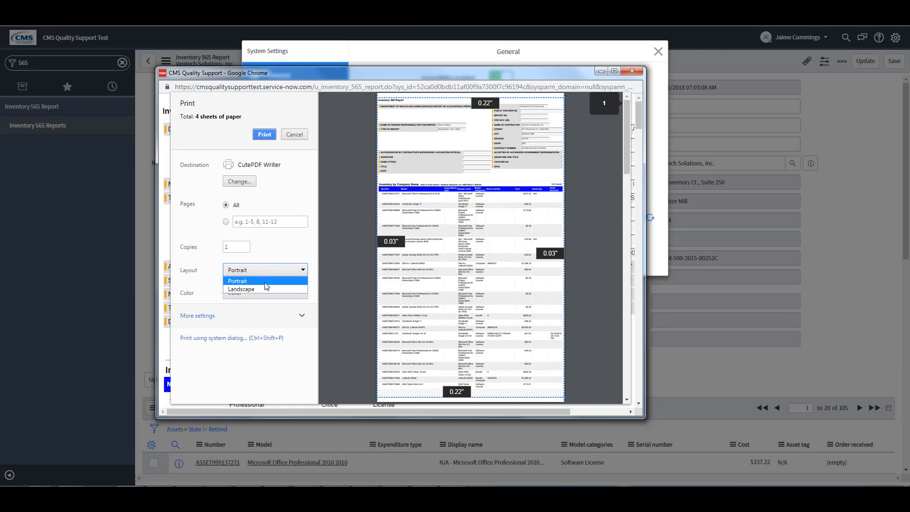
click(263, 286)
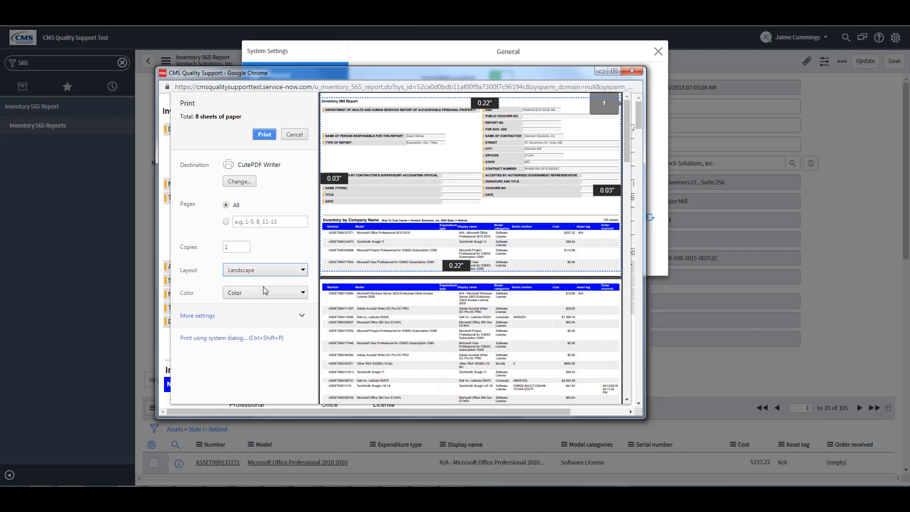
click(223, 315)
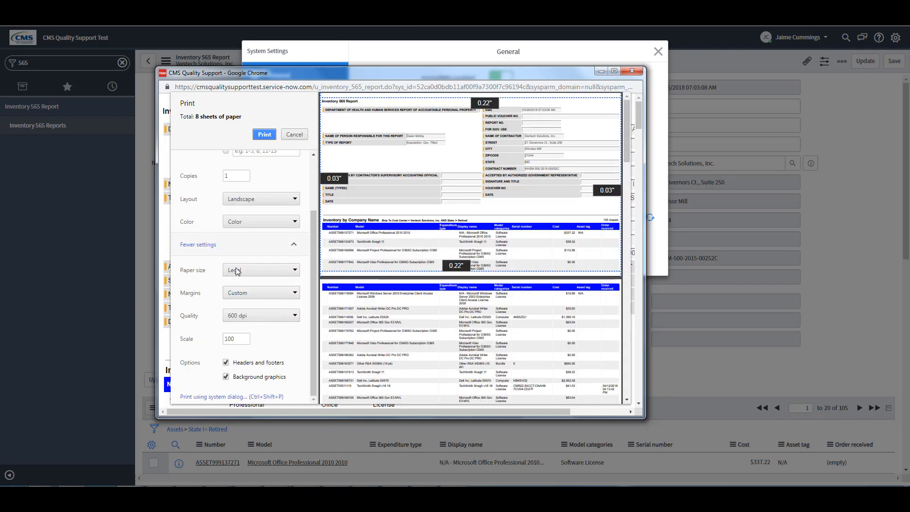
click(211, 244)
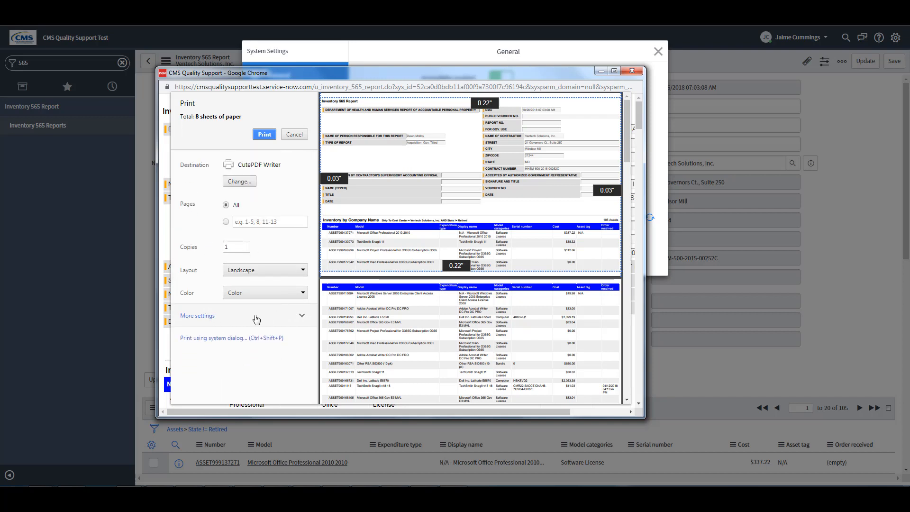
click(218, 318)
drag(311, 268, 309, 327)
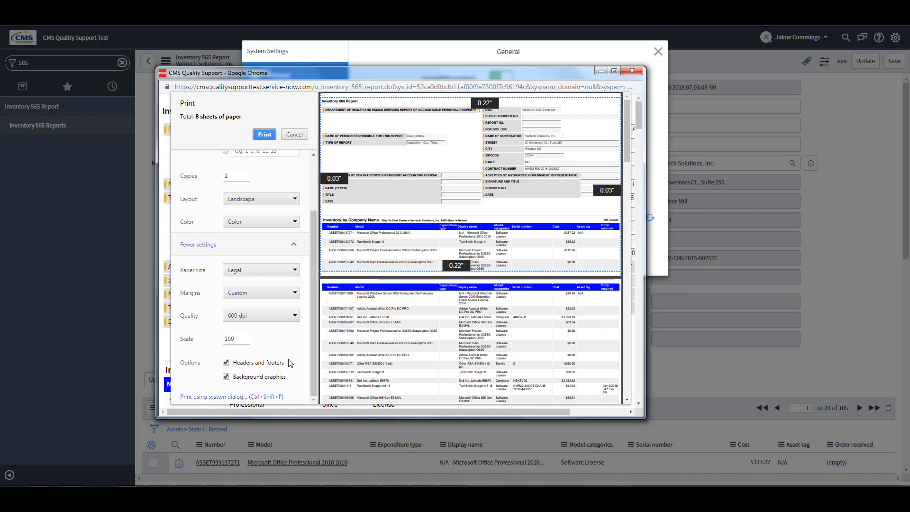
- Keep background graphics enabled and print to CutePDF Writer on Legal paper
click(226, 376)
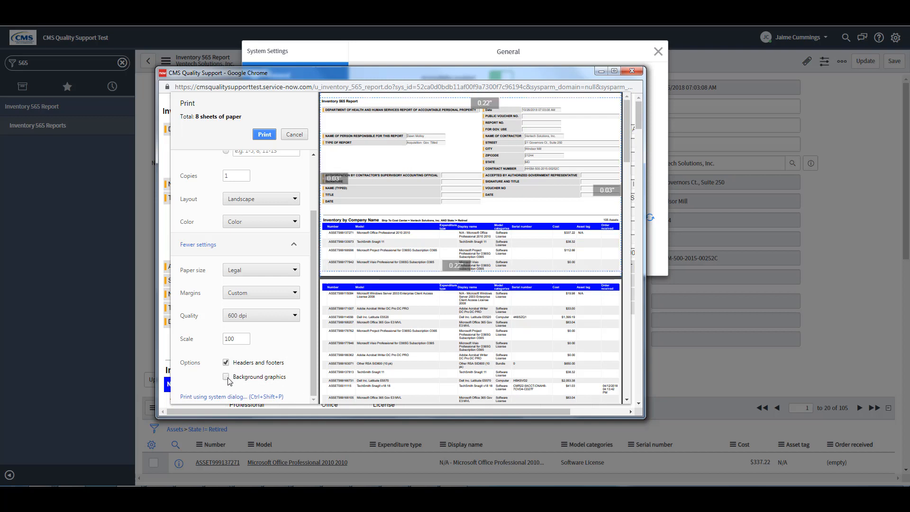
click(226, 363)
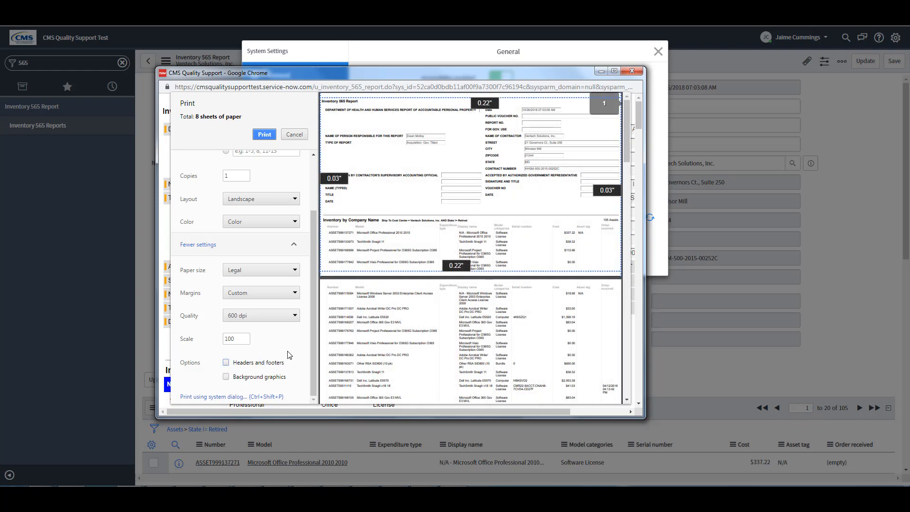
click(226, 376)
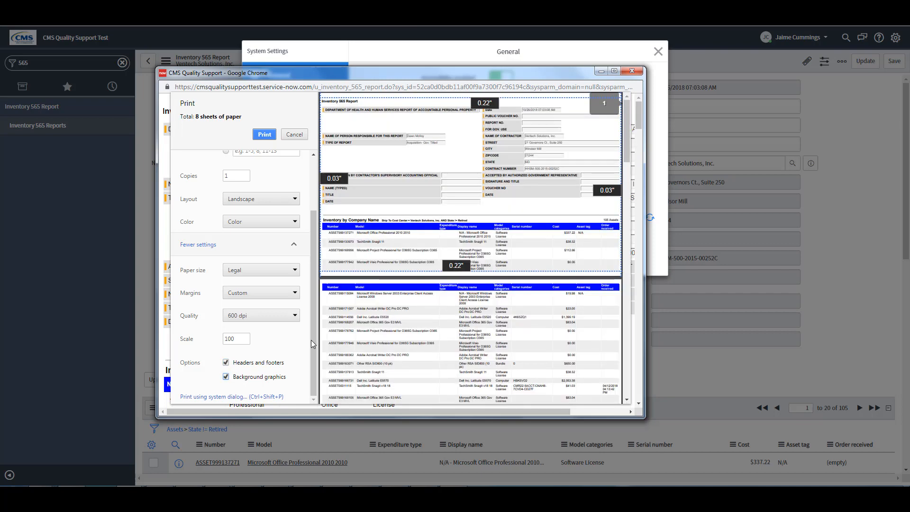
drag(312, 340, 312, 237)
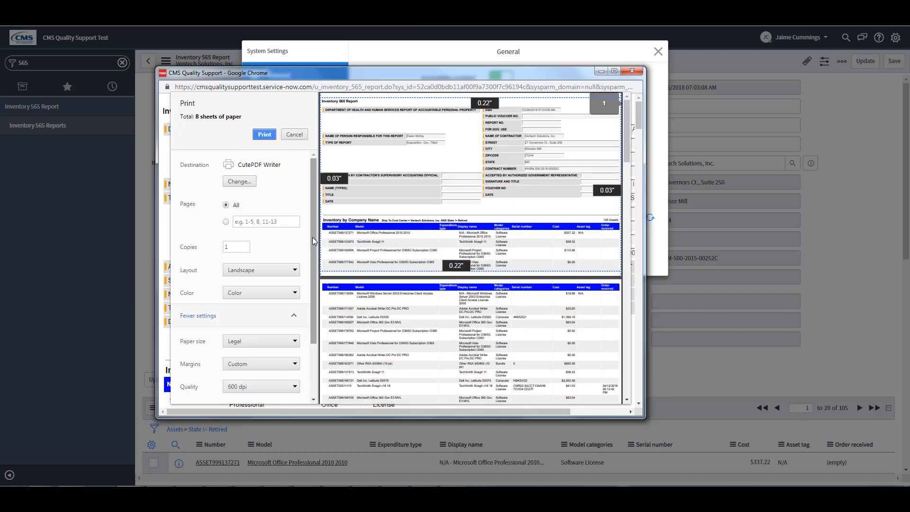
click(264, 135)
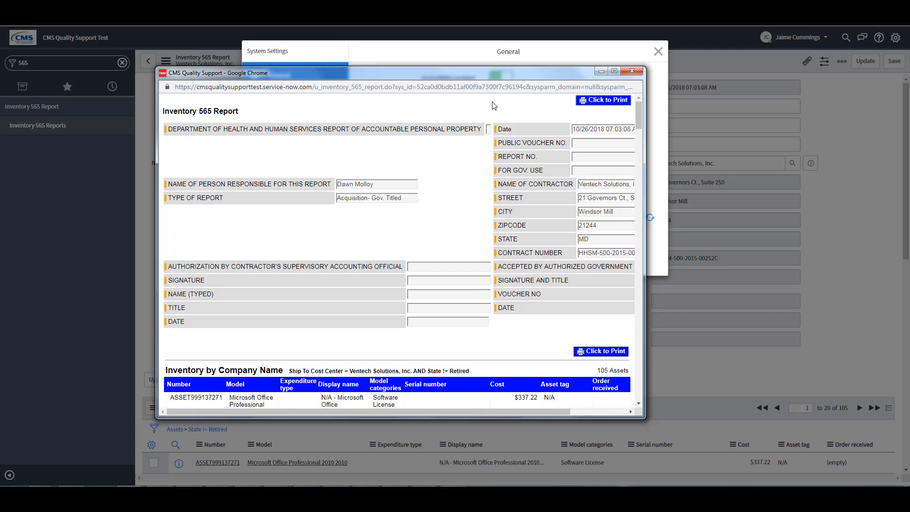